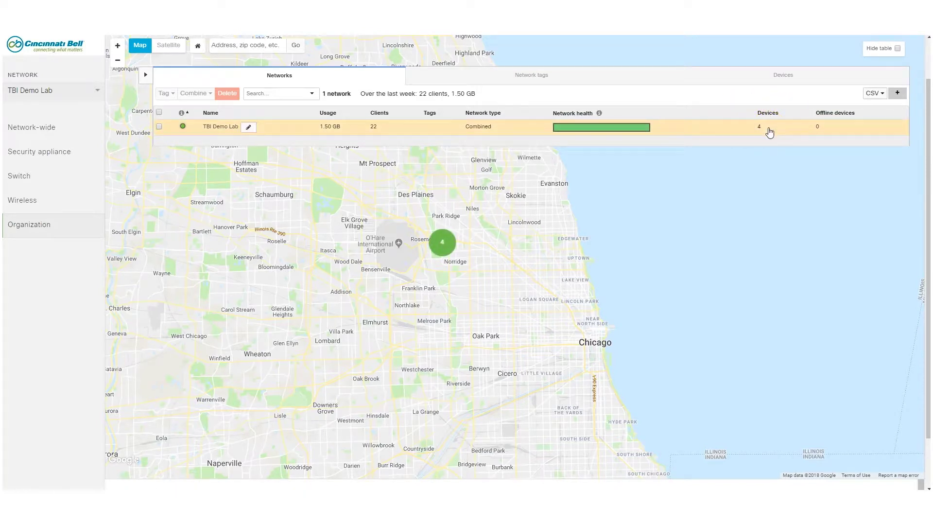
Go to Network-wide > Monitor > Clients to view TBI Demo Lab's usage graph and 7 clients
{"action": "left_click", "coordinate": [526, 290]}
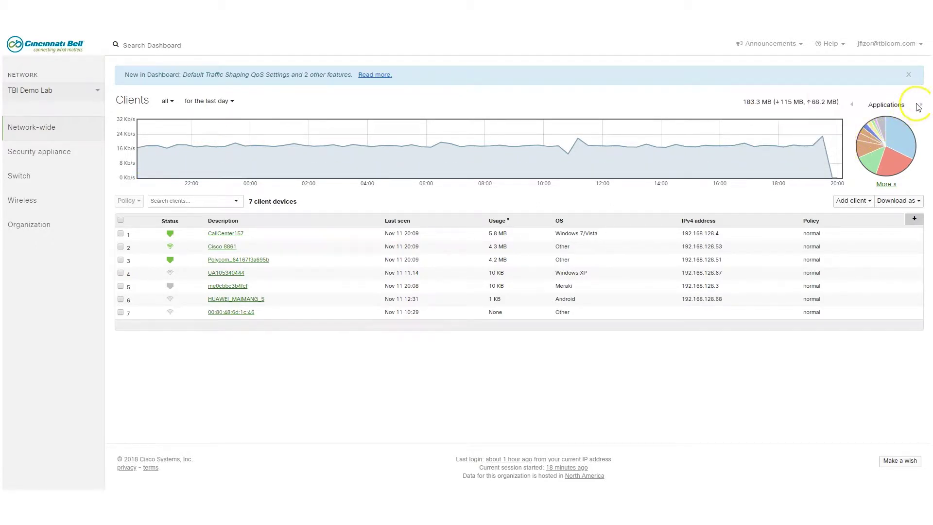
Switch the usage pie to Ports and back to Applications, then expand the per-application usage table
{"action": "left_click", "coordinate": [921, 105]}
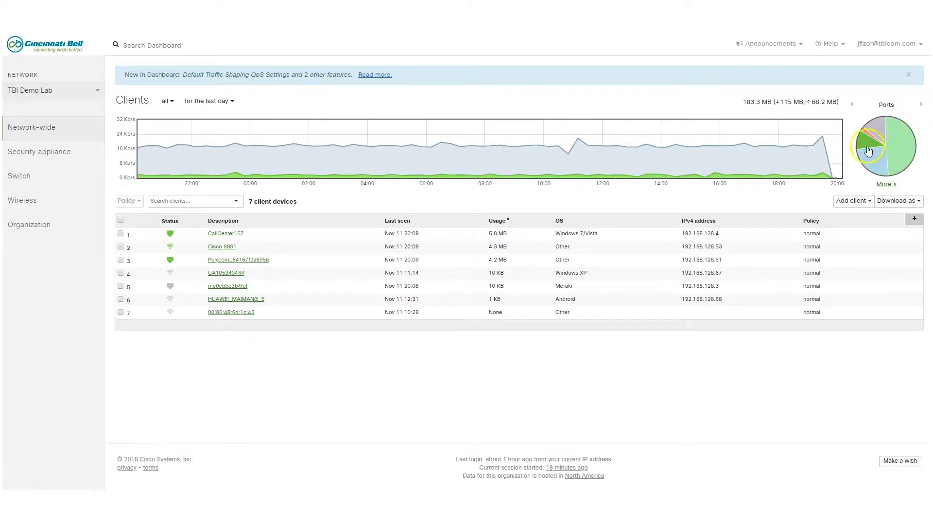
{"action": "mouse_move", "coordinate": [874, 130]}
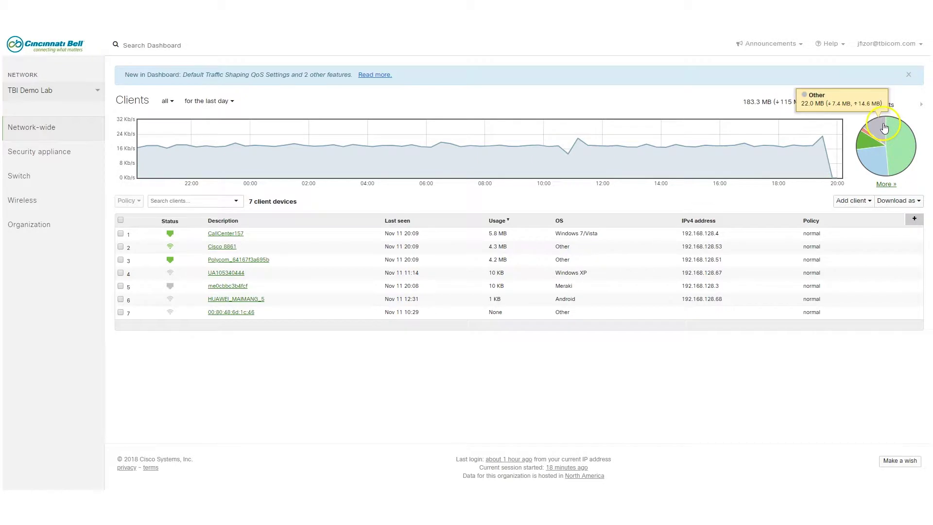
{"action": "left_click", "coordinate": [853, 104]}
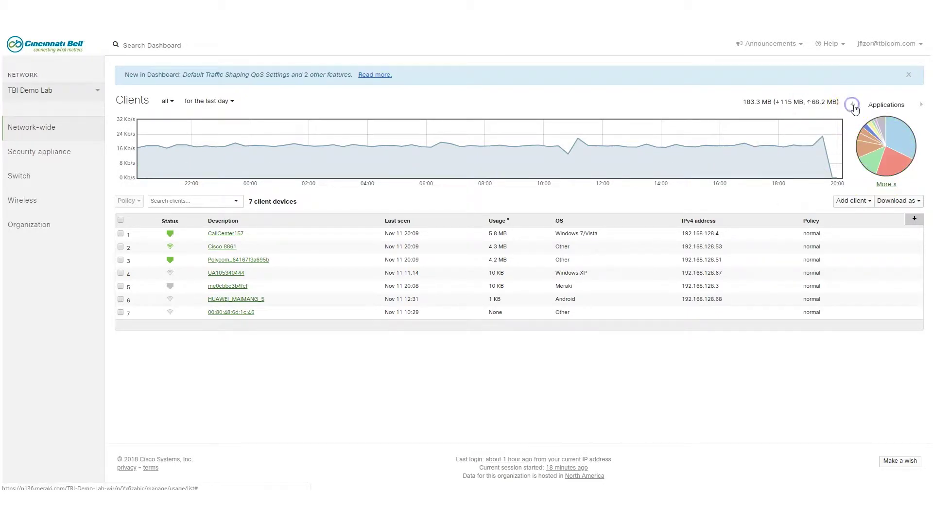
{"action": "left_click", "coordinate": [870, 165]}
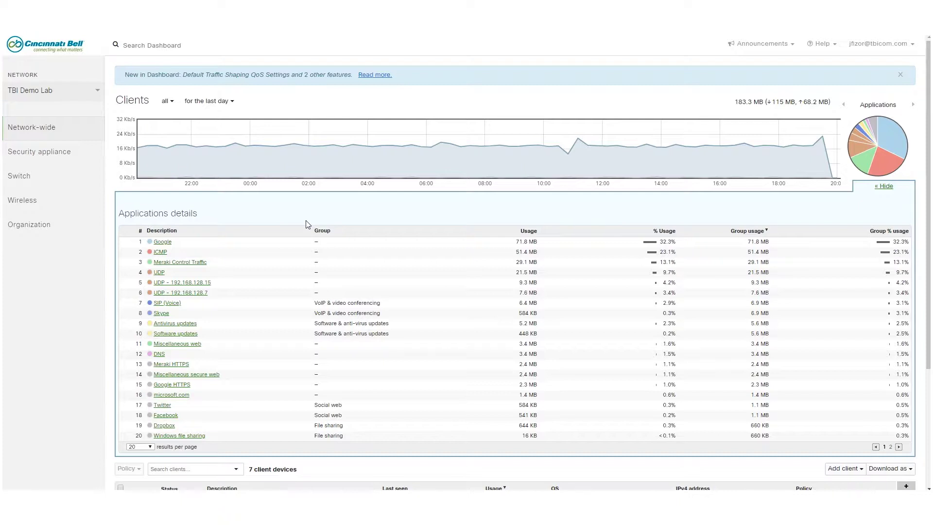
{"action": "mouse_move", "coordinate": [39, 152]}
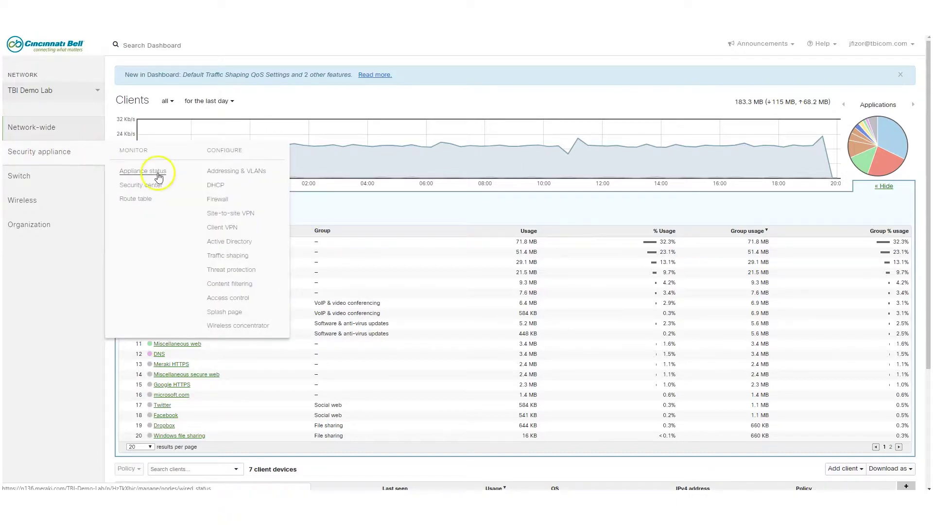
Open the MX64 appliance status page and view its Uplink tab details
{"action": "left_click", "coordinate": [156, 177]}
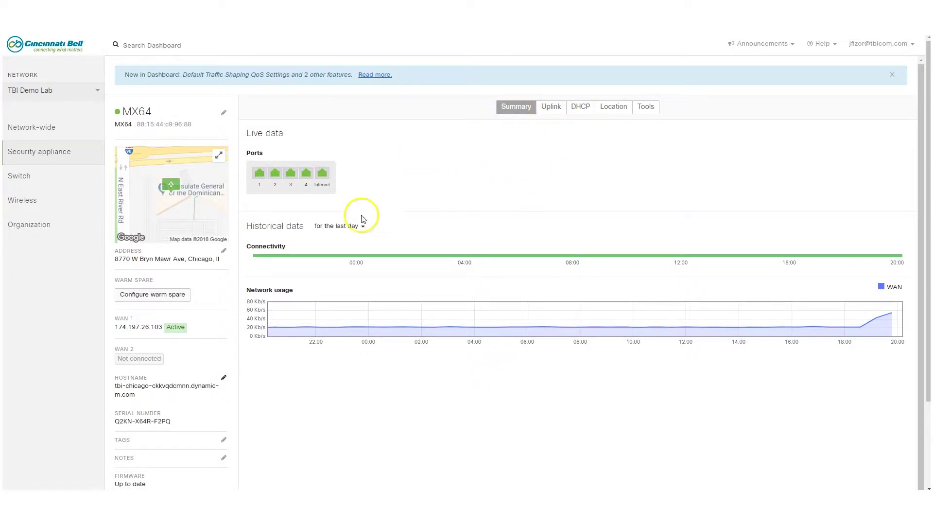
{"action": "left_click", "coordinate": [551, 106]}
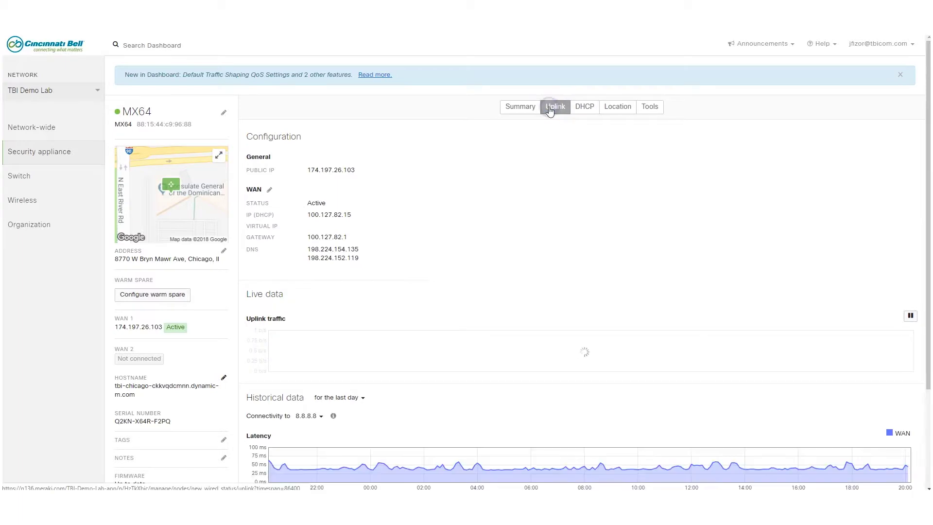
{"action": "scroll", "coordinate": [500, 218], "scroll_direction": "down", "scroll_amount": 3}
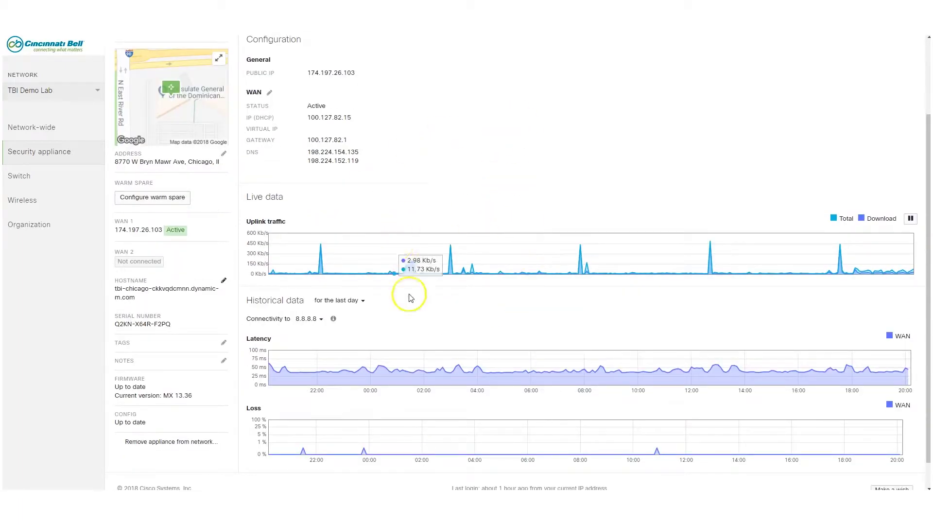
{"action": "scroll", "coordinate": [467, 329], "scroll_direction": "down", "scroll_amount": 1}
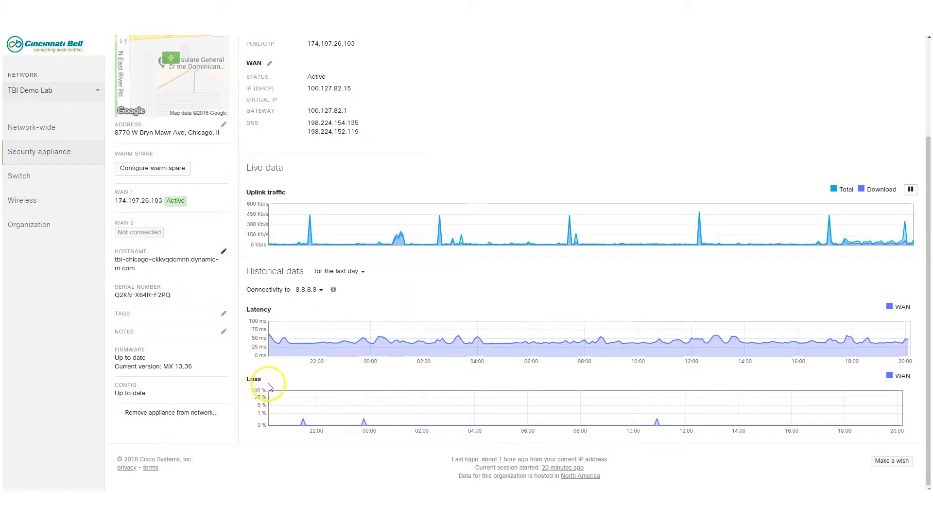
{"action": "scroll", "coordinate": [374, 381], "scroll_direction": "up", "scroll_amount": 3}
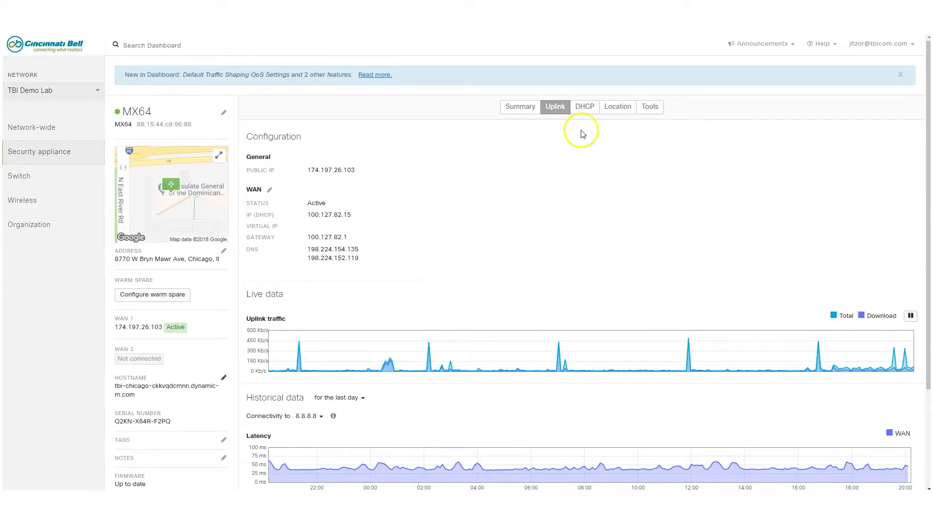
{"action": "left_click", "coordinate": [623, 109]}
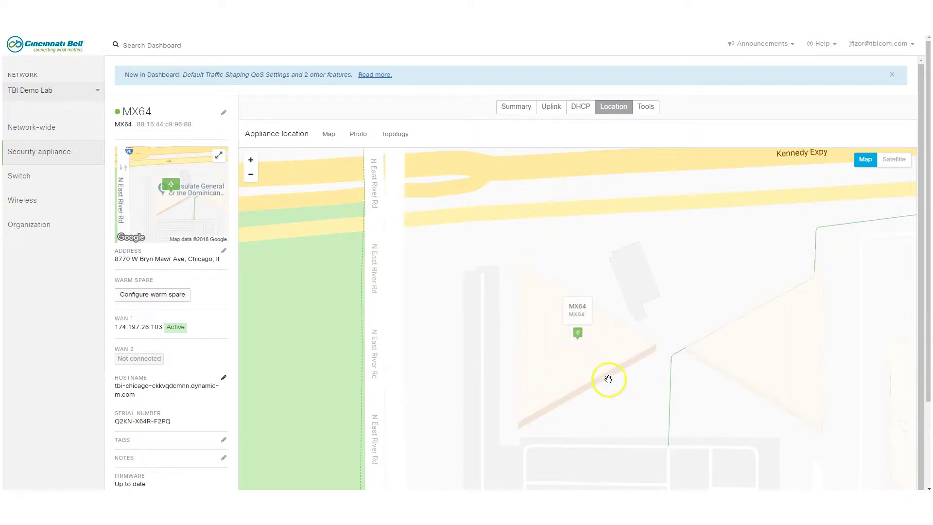
Show the MX64 Tools tab with ping, reboot, traceroute and DNS lookup
{"action": "left_click", "coordinate": [648, 106]}
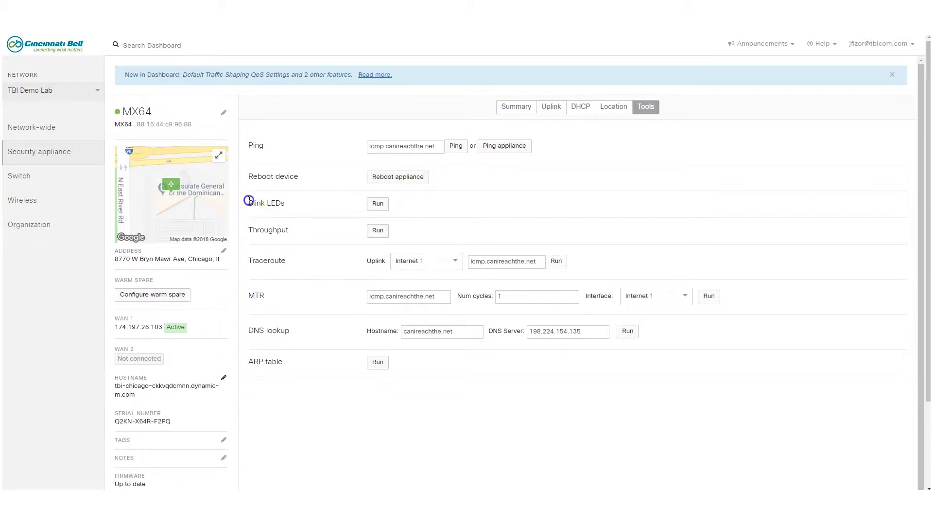
{"action": "left_click_drag", "start_coordinate": [248, 200], "coordinate": [307, 202]}
{"action": "mouse_move", "coordinate": [19, 176]}
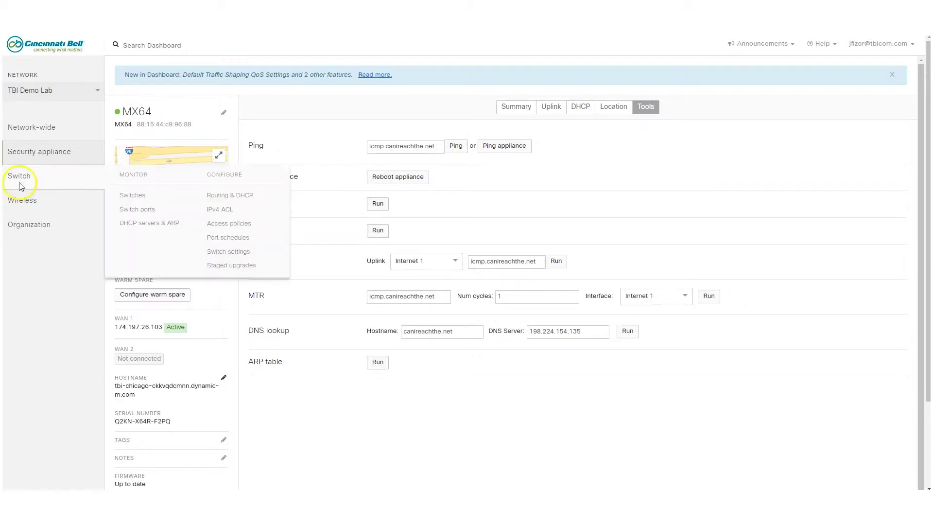
Open Switch > Monitor > Switches to list the online switch MS220-2
{"action": "left_click", "coordinate": [128, 197]}
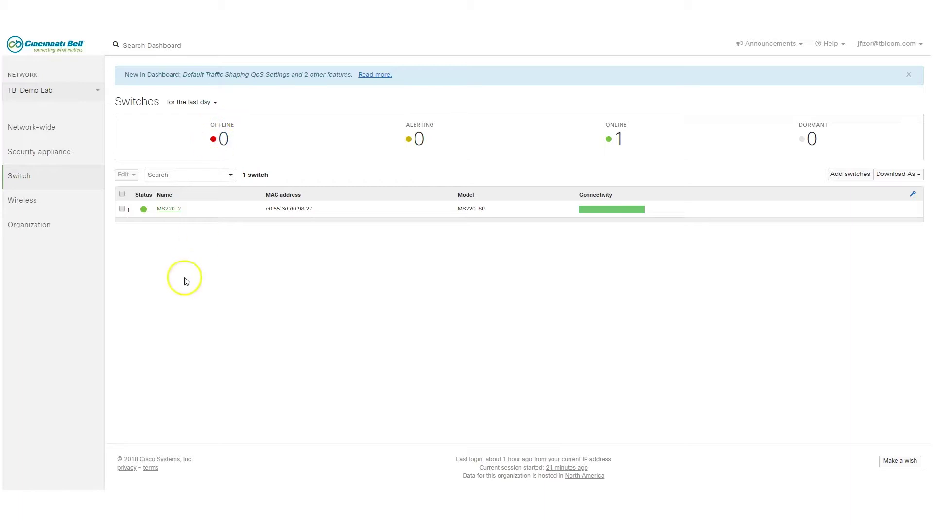
Review switch MS220-2's ports and clients, then open access point TBI_LAB_MR33
{"action": "left_click", "coordinate": [168, 210]}
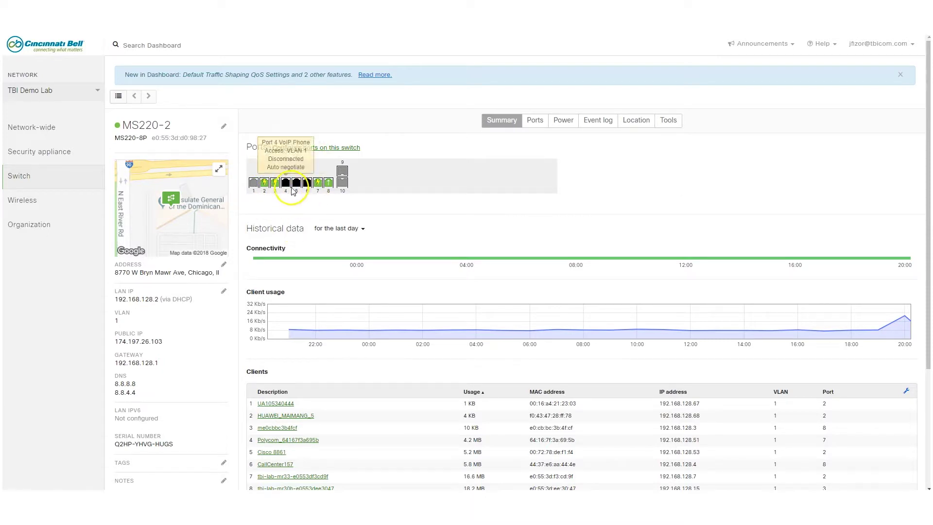
{"action": "mouse_move", "coordinate": [306, 183]}
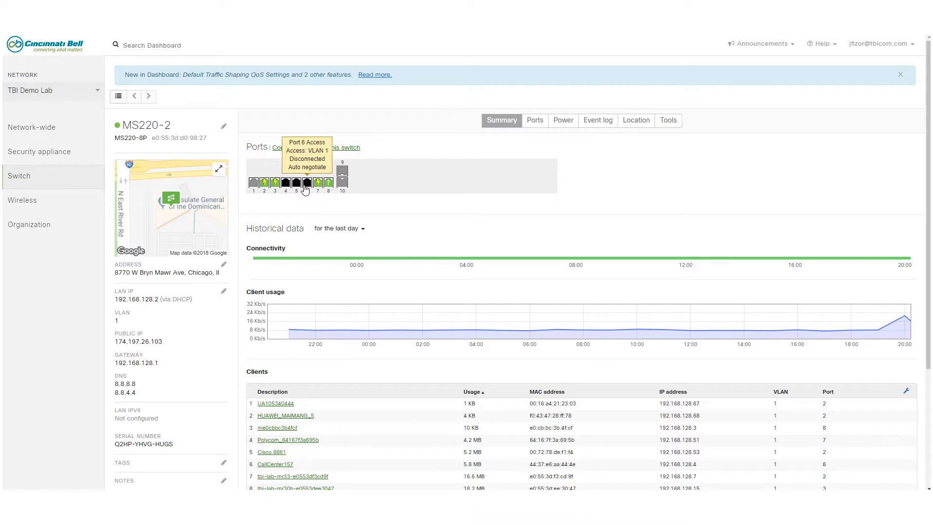
{"action": "scroll", "coordinate": [575, 316], "scroll_direction": "down", "scroll_amount": 3}
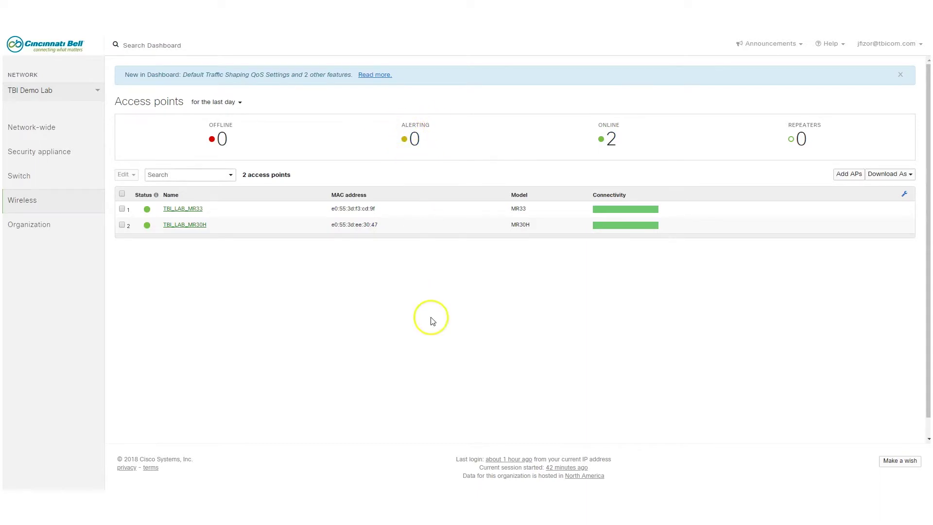
{"action": "left_click", "coordinate": [183, 210]}
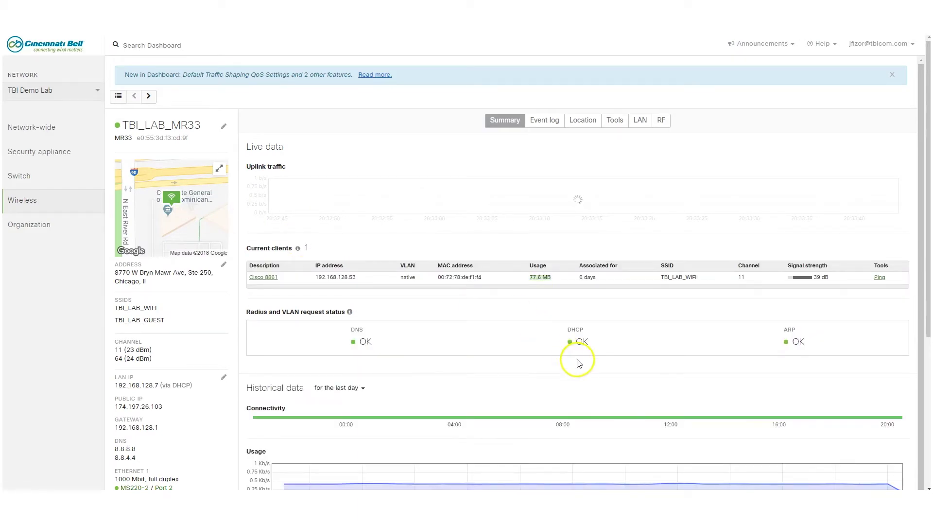
{"action": "scroll", "coordinate": [581, 357], "scroll_direction": "down", "scroll_amount": 3}
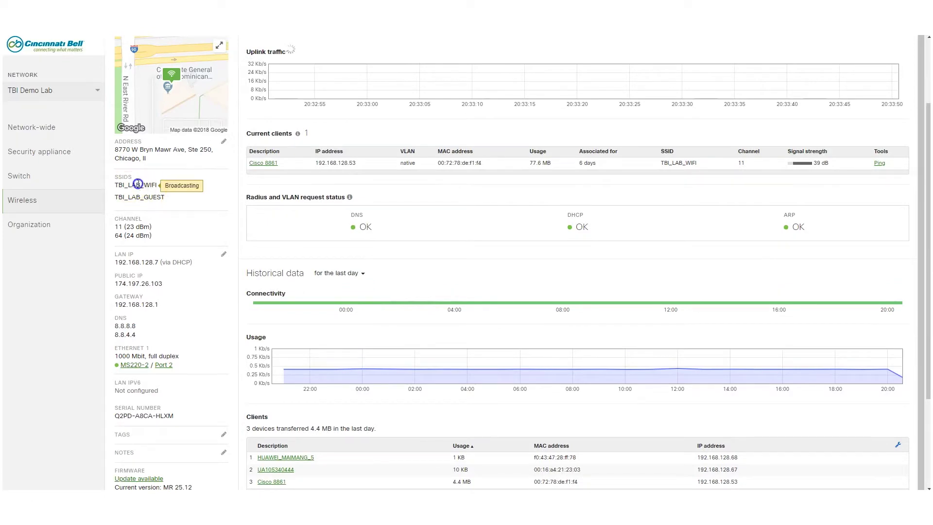
Look over TBI_LAB_MR33's clients and history, then open Wireless > Location heatmap
{"action": "triple_click", "coordinate": [204, 204]}
{"action": "left_click", "coordinate": [177, 192]}
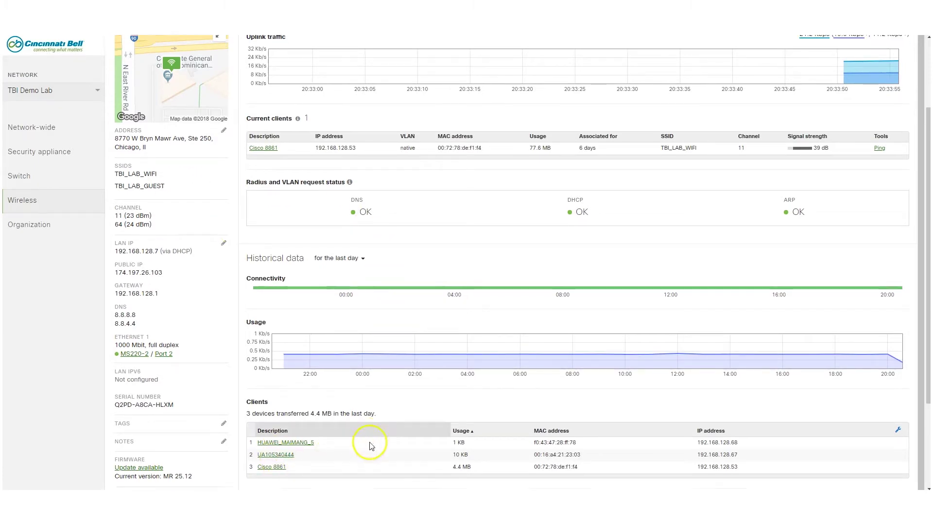
{"action": "scroll", "coordinate": [350, 437], "scroll_direction": "down", "scroll_amount": 3}
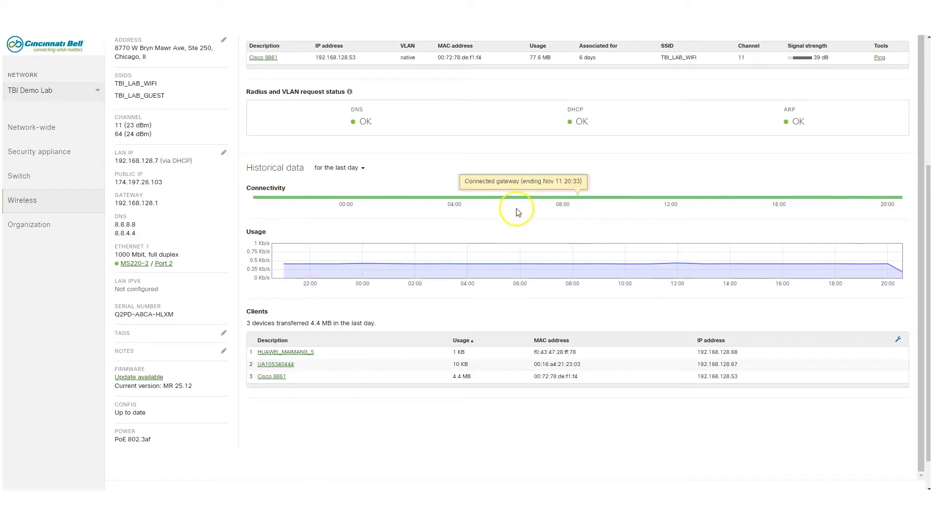
{"action": "scroll", "coordinate": [531, 251], "scroll_direction": "up", "scroll_amount": 1}
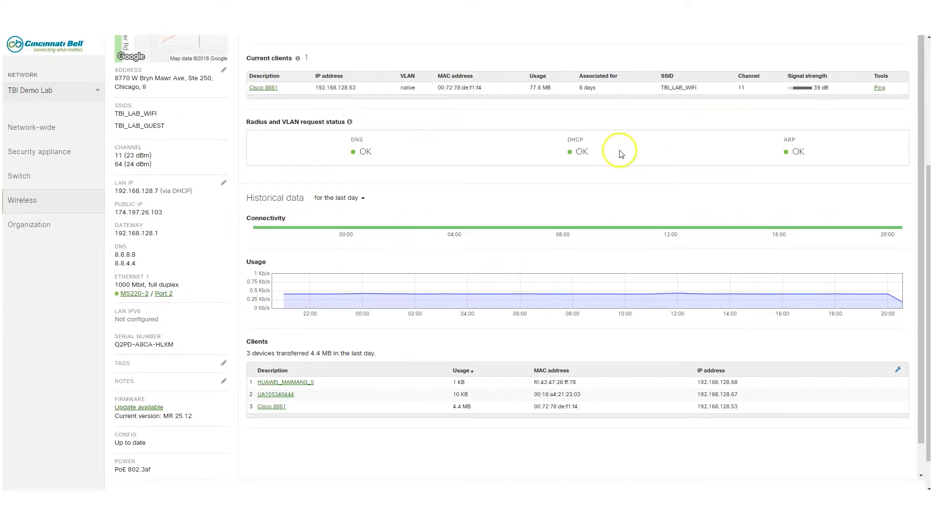
{"action": "scroll", "coordinate": [603, 261], "scroll_direction": "up", "scroll_amount": 5}
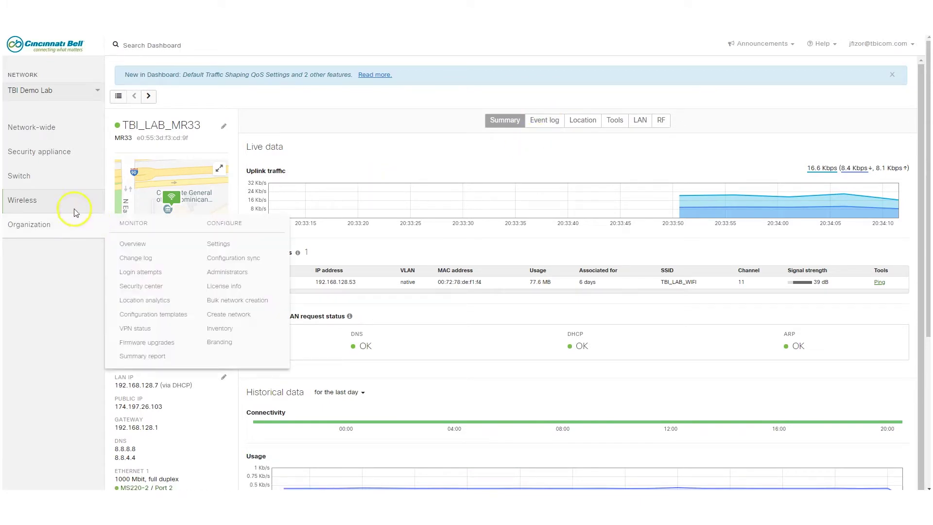
{"action": "mouse_move", "coordinate": [22, 199]}
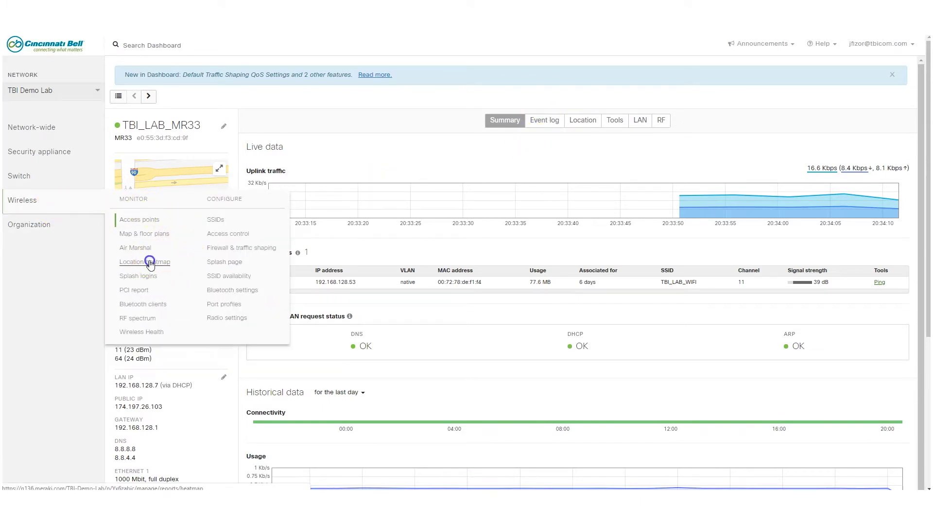
{"action": "left_click", "coordinate": [149, 262]}
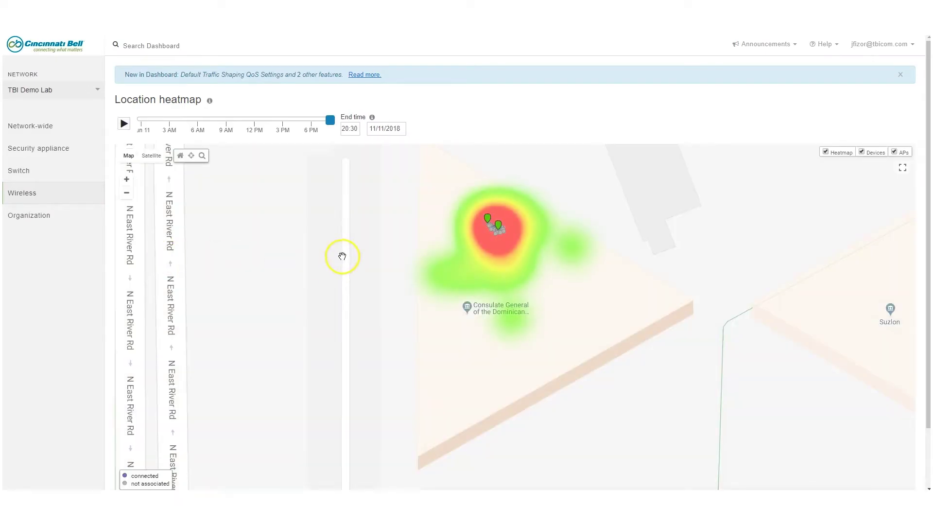
Set the heatmap end date to November 6, 2018 and play back the day's client activity
{"action": "left_click", "coordinate": [383, 128]}
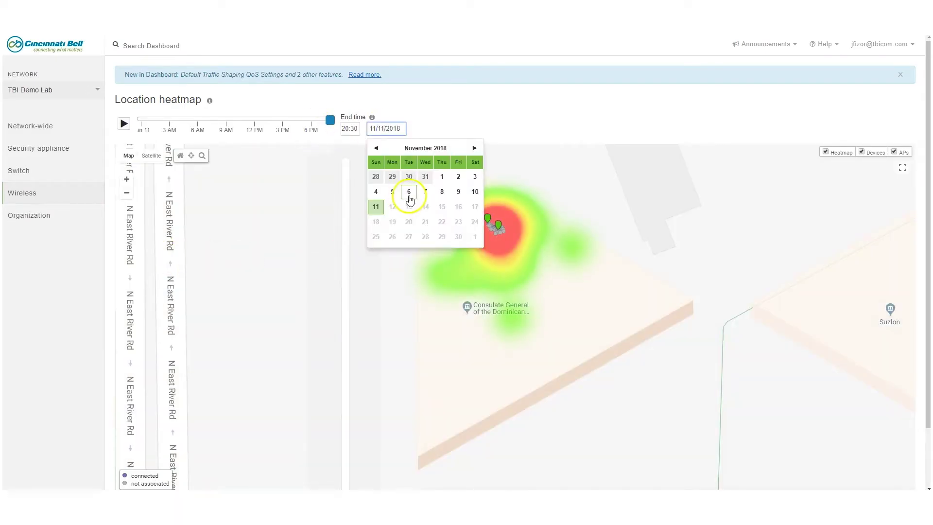
{"action": "left_click", "coordinate": [410, 198]}
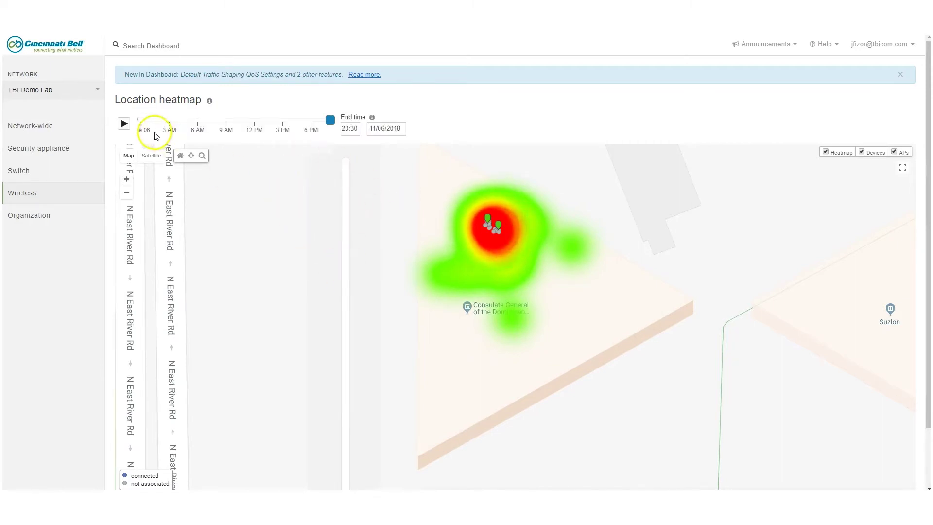
{"action": "left_click", "coordinate": [124, 123]}
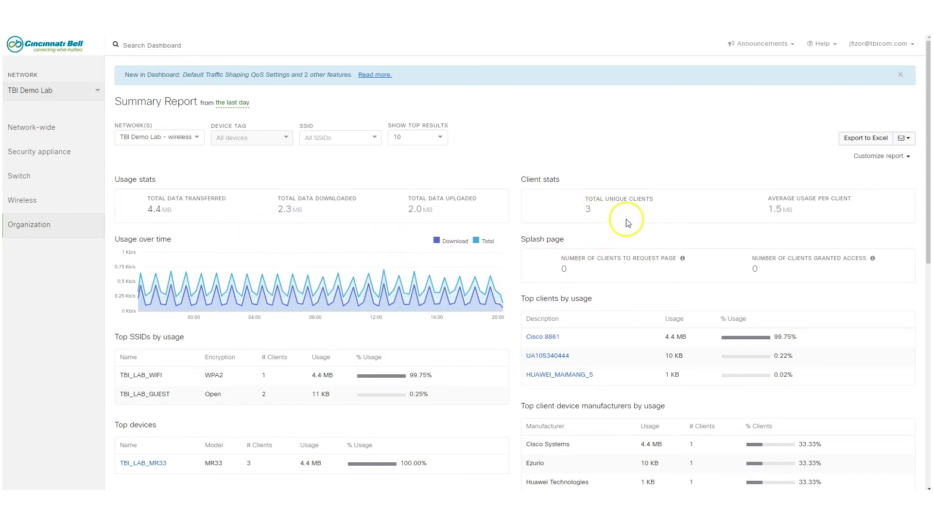
{"action": "scroll", "coordinate": [469, 343], "scroll_direction": "down", "scroll_amount": 1}
{"action": "scroll", "coordinate": [469, 343], "scroll_direction": "down", "scroll_amount": 3}
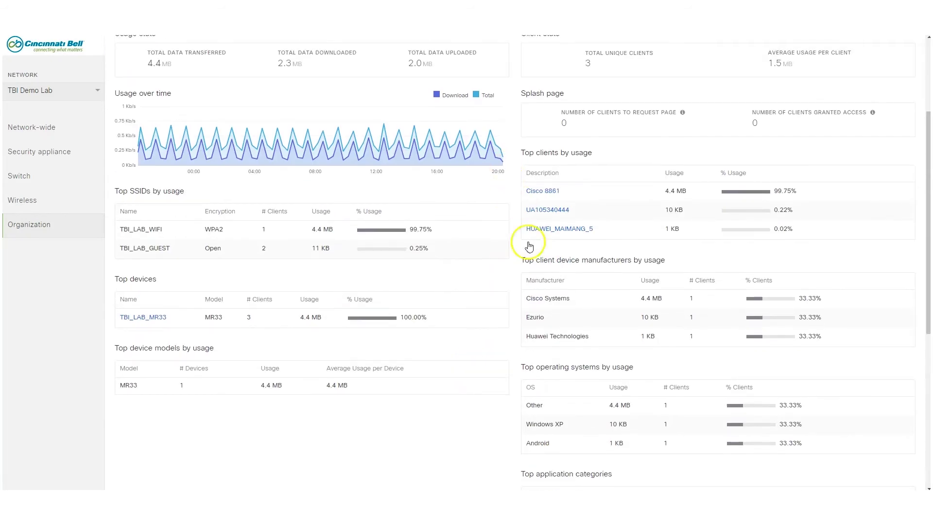
{"action": "scroll", "coordinate": [510, 327], "scroll_direction": "down", "scroll_amount": 3}
{"action": "scroll", "coordinate": [504, 335], "scroll_direction": "down", "scroll_amount": 1}
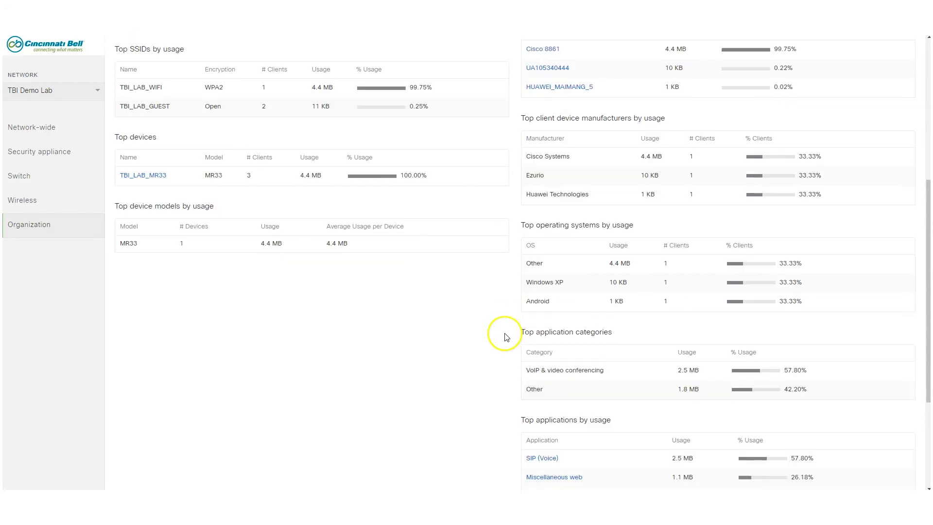
Browse the Summary Report statistics, selecting and then clearing the Android operating system row
{"action": "left_click", "coordinate": [530, 296]}
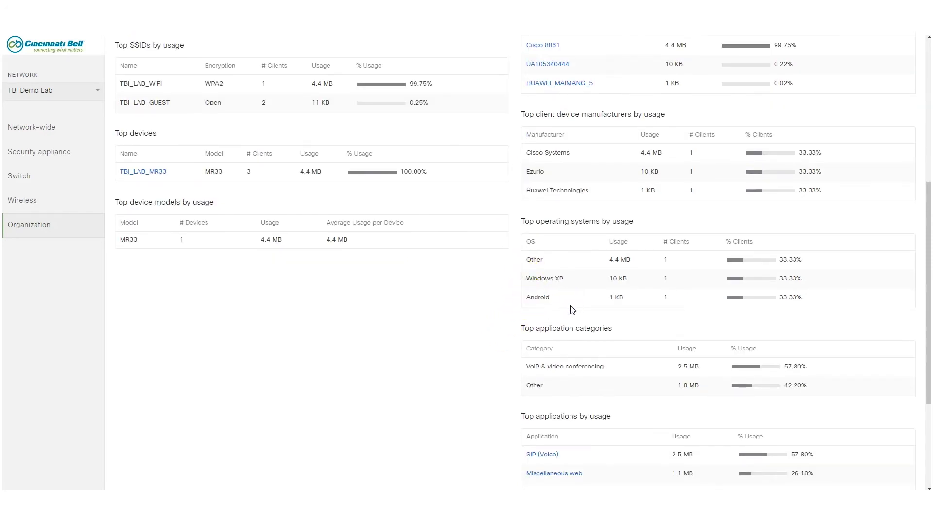
{"action": "left_click_drag", "start_coordinate": [527, 291], "coordinate": [784, 308]}
{"action": "left_click", "coordinate": [675, 310]}
{"action": "scroll", "coordinate": [445, 341], "scroll_direction": "down", "scroll_amount": 2}
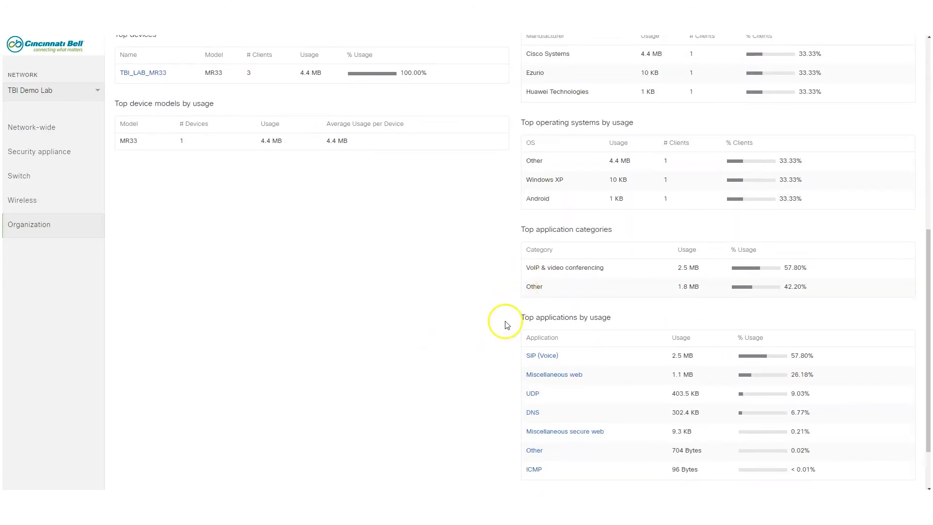
{"action": "scroll", "coordinate": [505, 324], "scroll_direction": "down", "scroll_amount": 1}
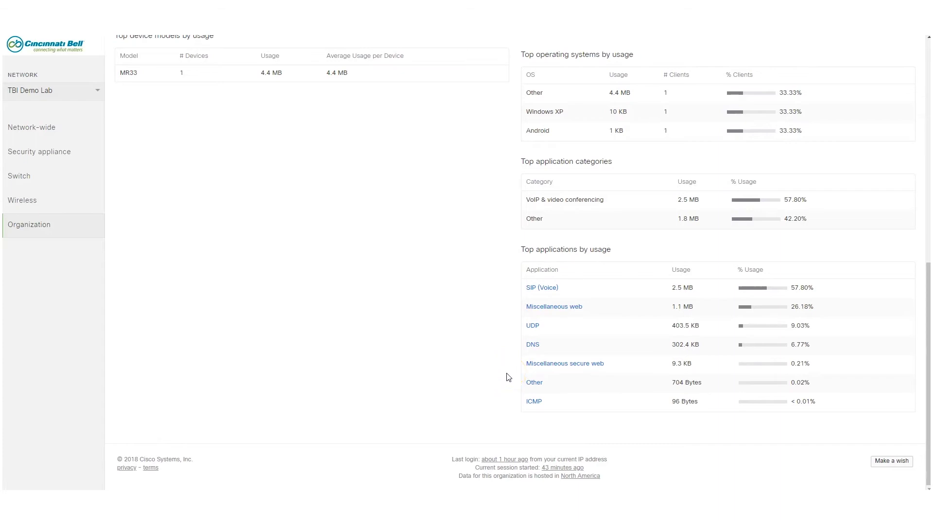
{"action": "scroll", "coordinate": [508, 377], "scroll_direction": "up", "scroll_amount": 1}
{"action": "scroll", "coordinate": [508, 377], "scroll_direction": "up", "scroll_amount": 4}
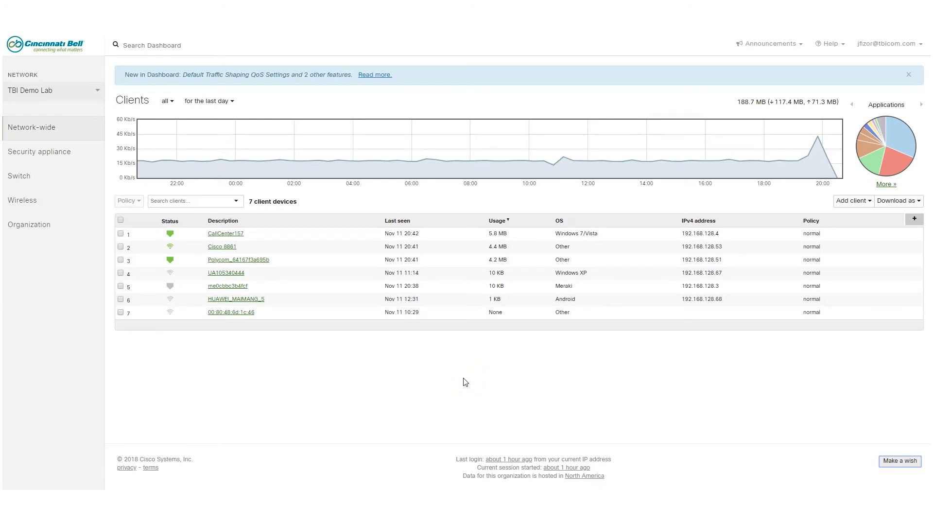
Submit a 'make me sandwich' wish, return from the sandwich photo, and reopen the wish form
{"action": "left_click", "coordinate": [900, 460]}
{"action": "left_click", "coordinate": [445, 278]}
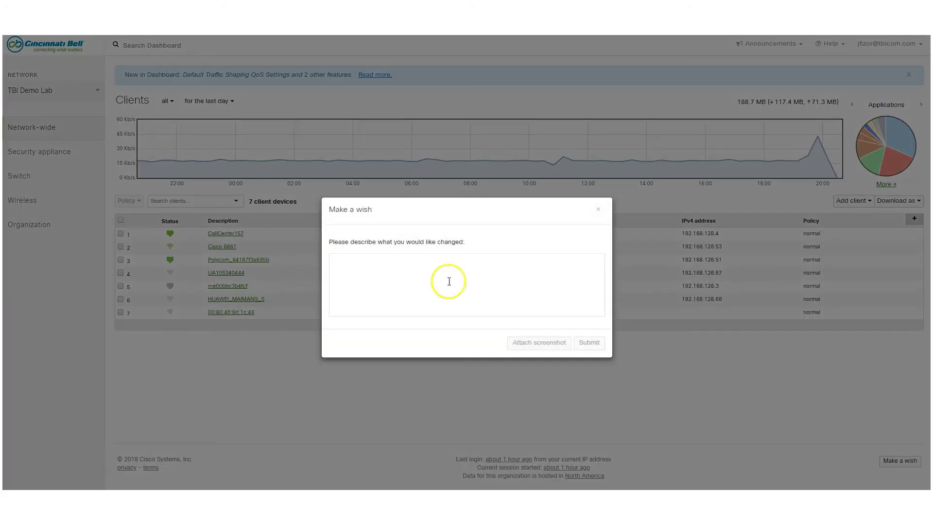
{"action": "type", "text": "make me sandwich"}
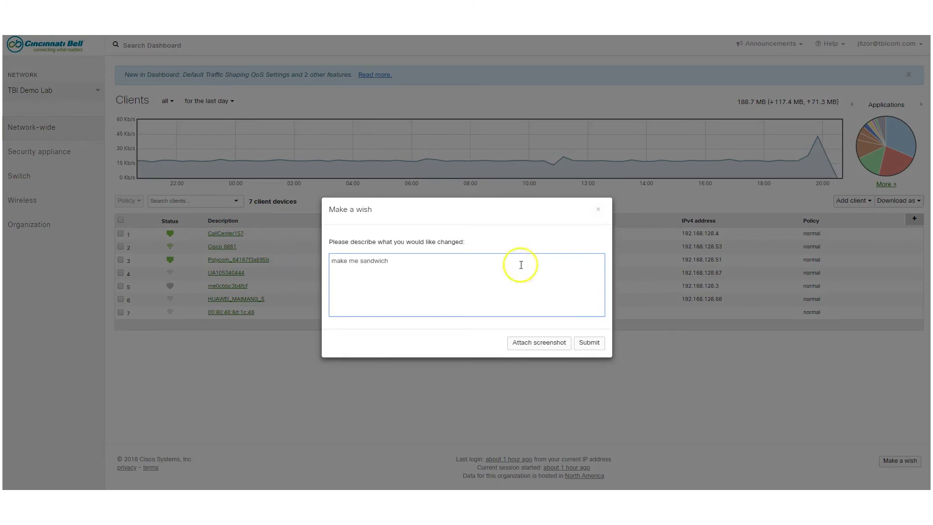
{"action": "left_click", "coordinate": [589, 341]}
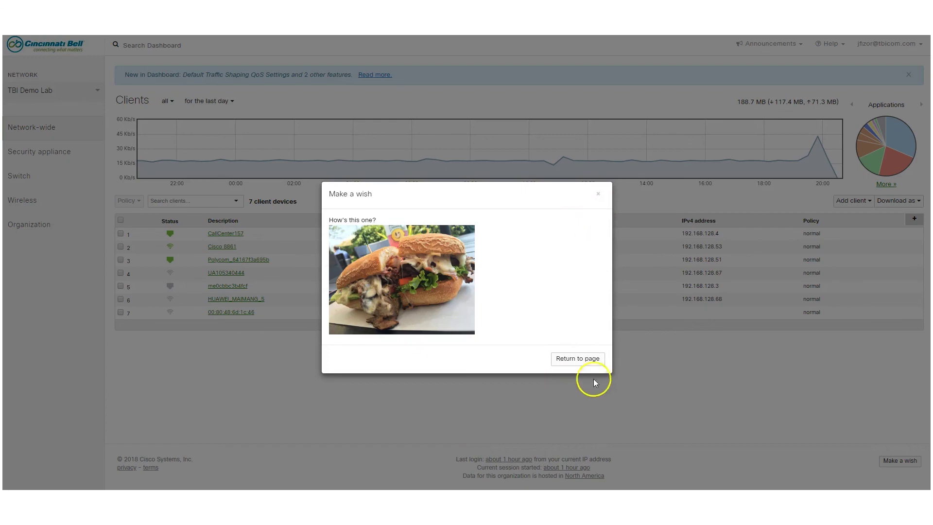
{"action": "left_click", "coordinate": [577, 358]}
{"action": "left_click", "coordinate": [899, 461]}
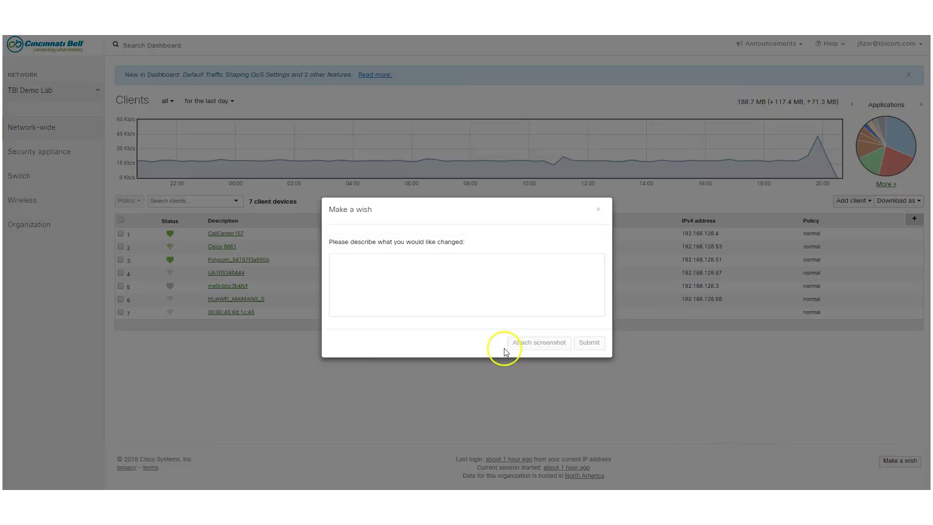
Submit a 'beer' wish, then close the Guinness pint photo reply to return to Clients
{"action": "left_click", "coordinate": [415, 257]}
{"action": "type", "text": "beer"}
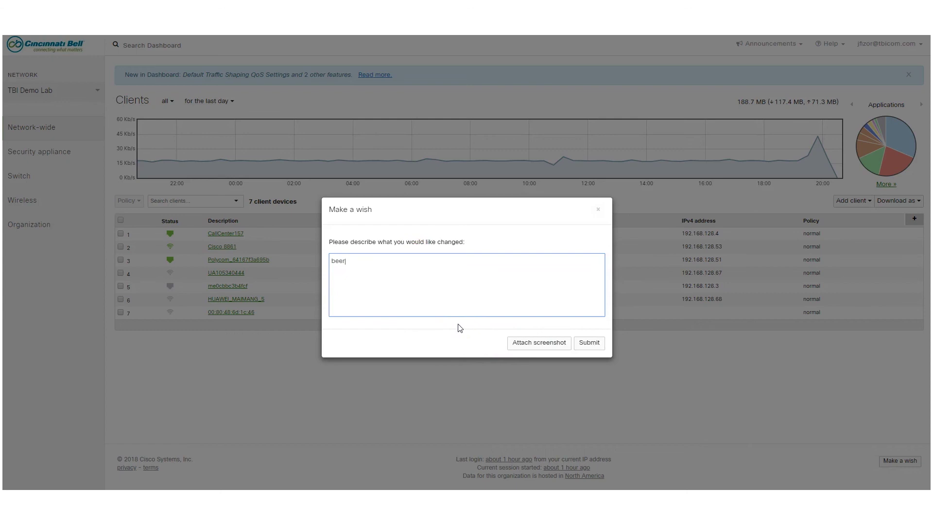
{"action": "left_click", "coordinate": [589, 341]}
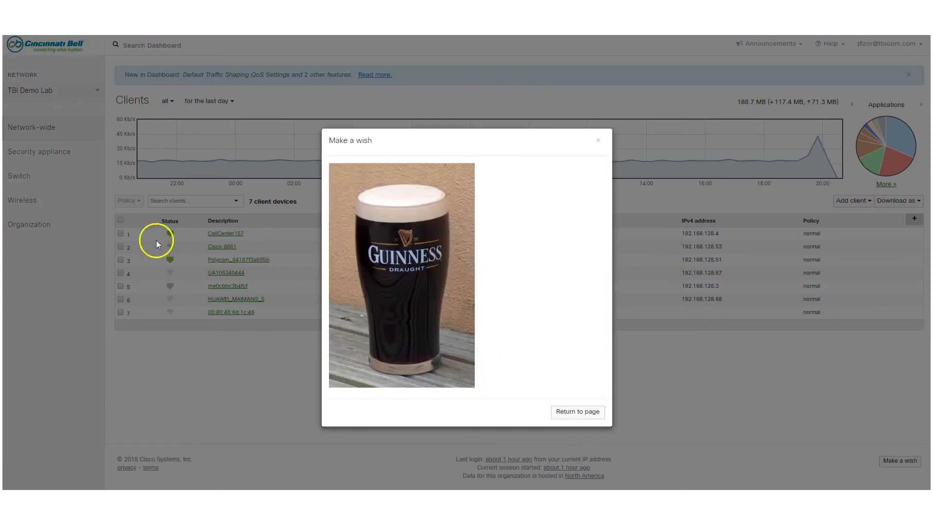
{"action": "left_click", "coordinate": [599, 141]}
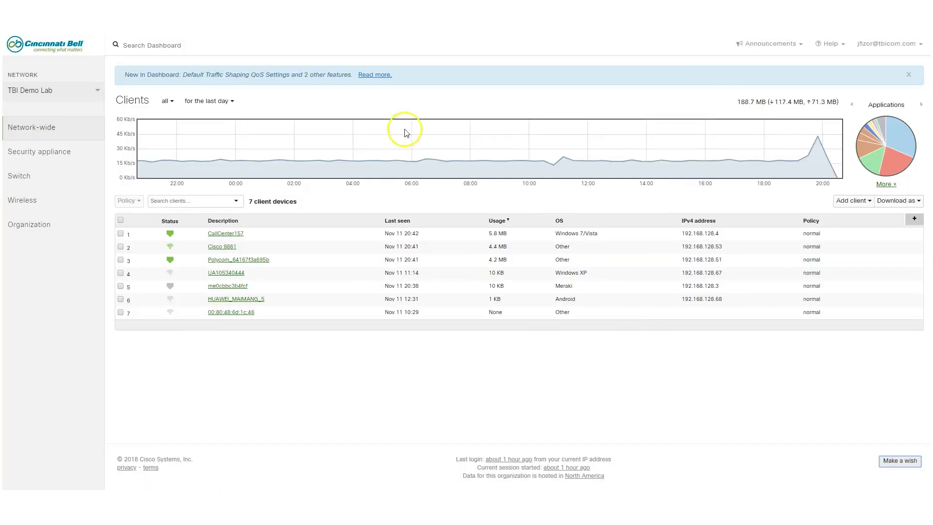